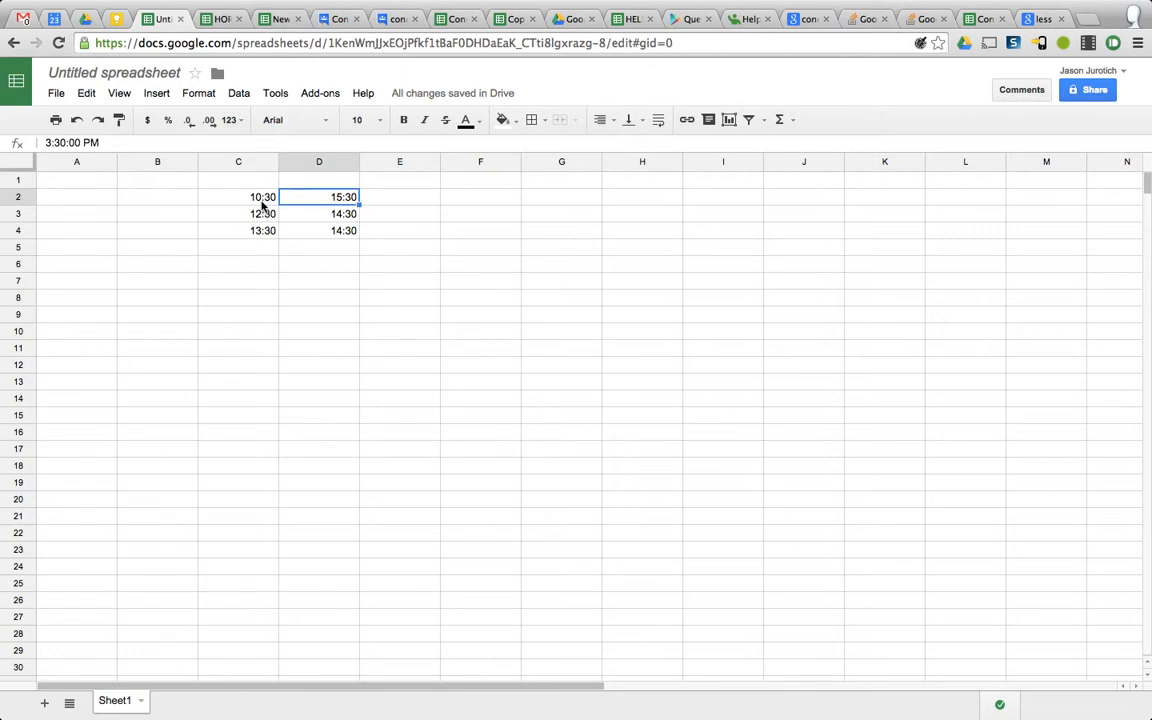
Examine the start and end times in C2:D4 and their underlying cell values
click(265, 200)
click(302, 202)
click(258, 197)
click(262, 215)
click(309, 216)
click(284, 231)
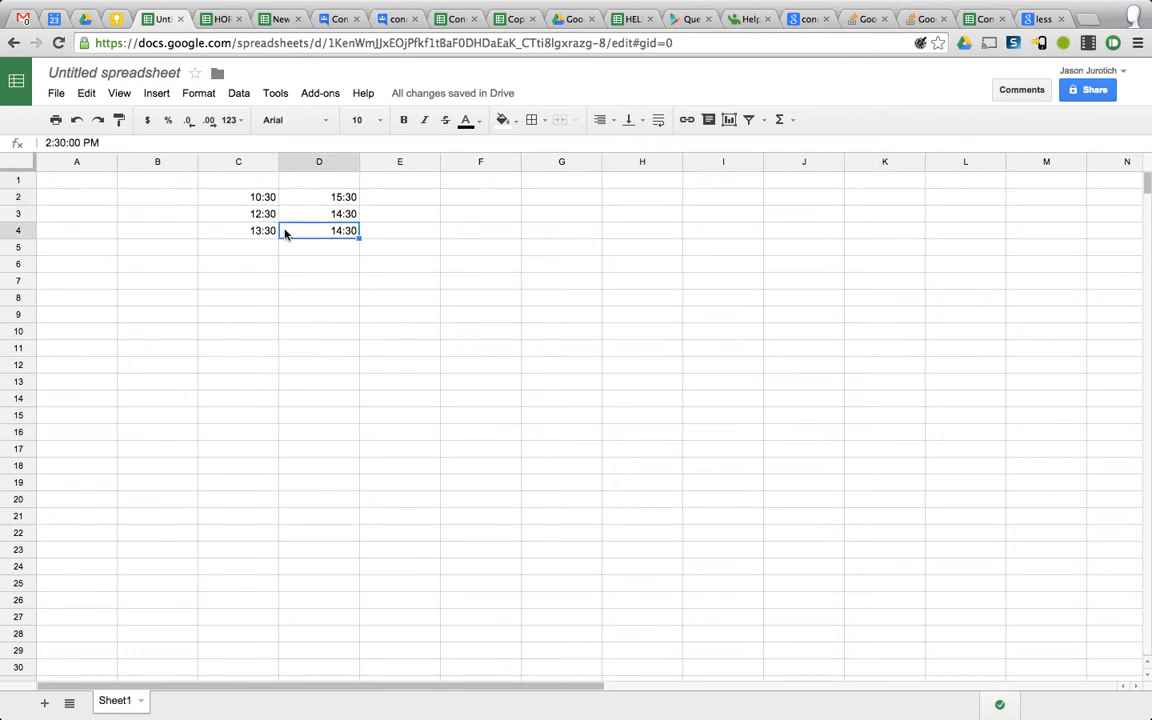
click(257, 231)
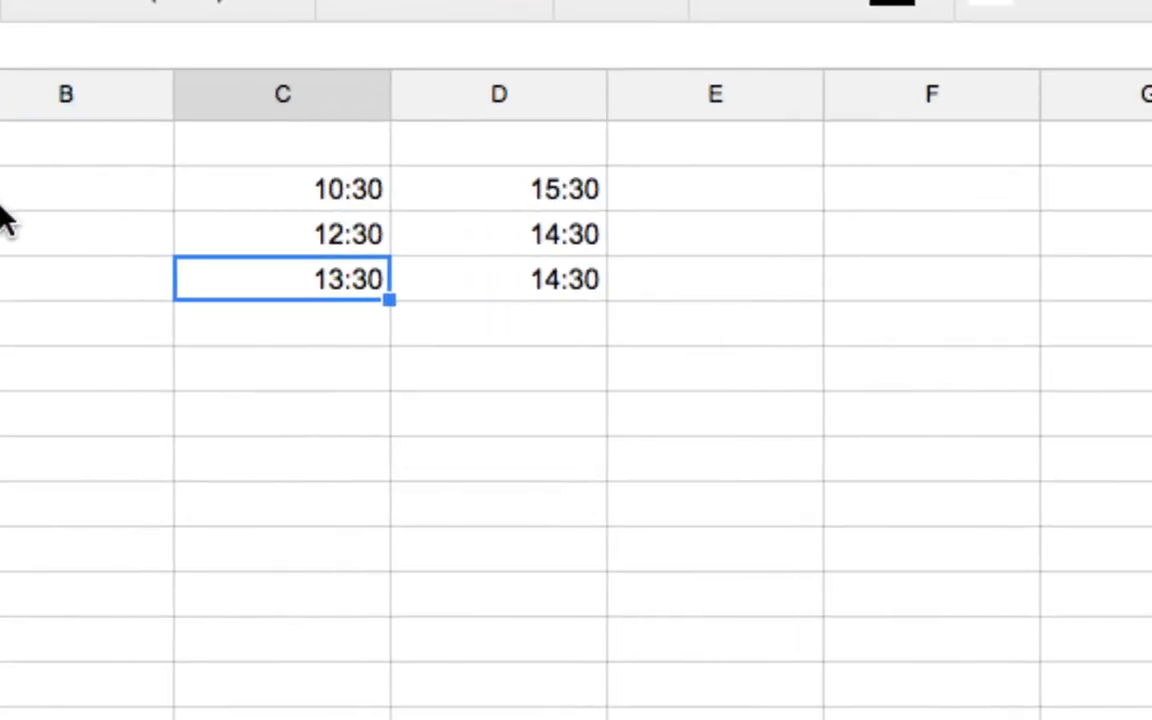
click(298, 190)
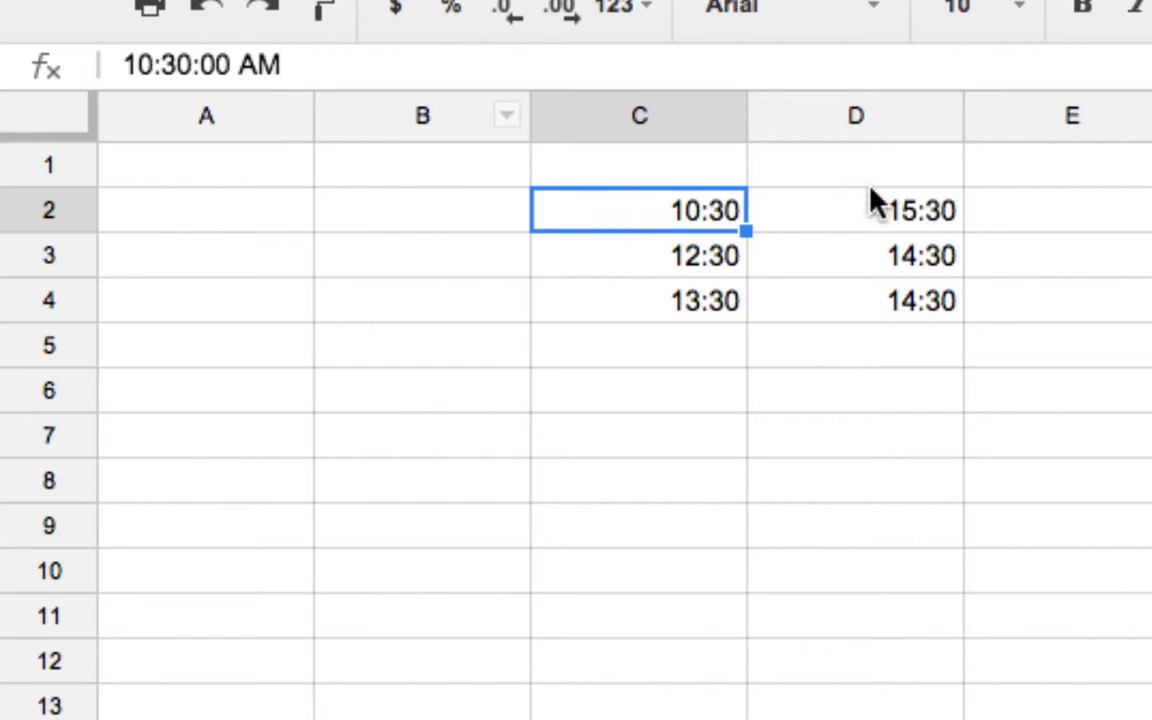
click(890, 212)
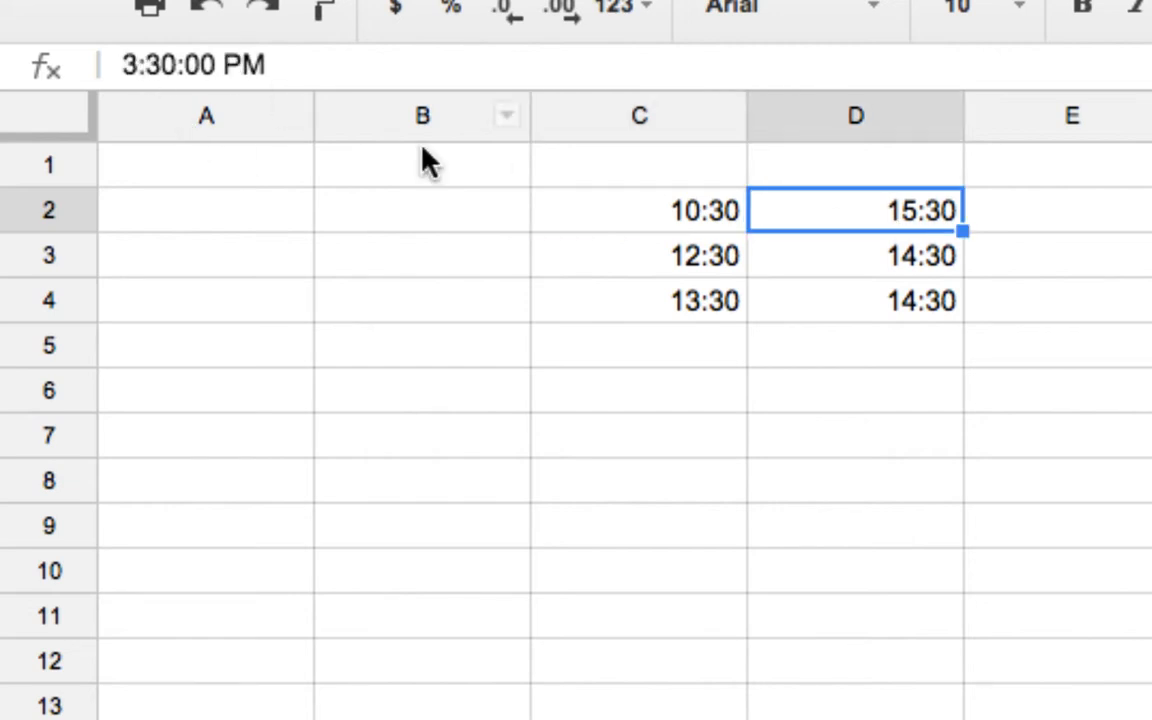
click(640, 258)
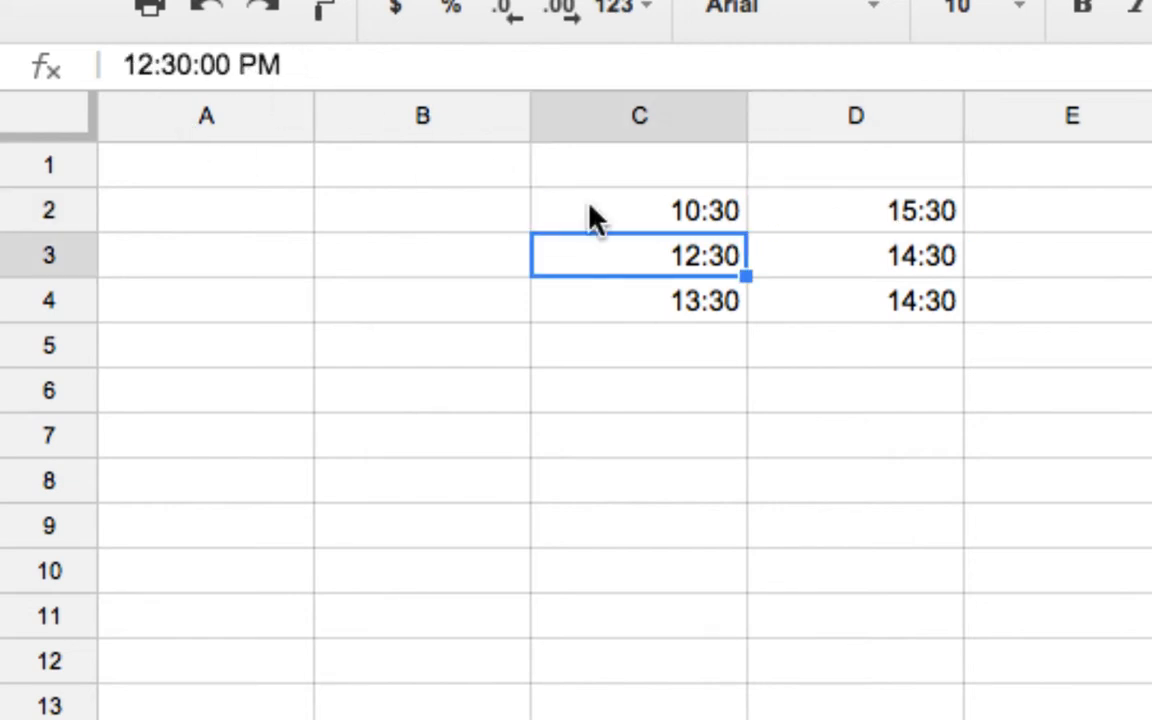
click(652, 299)
click(856, 256)
click(854, 312)
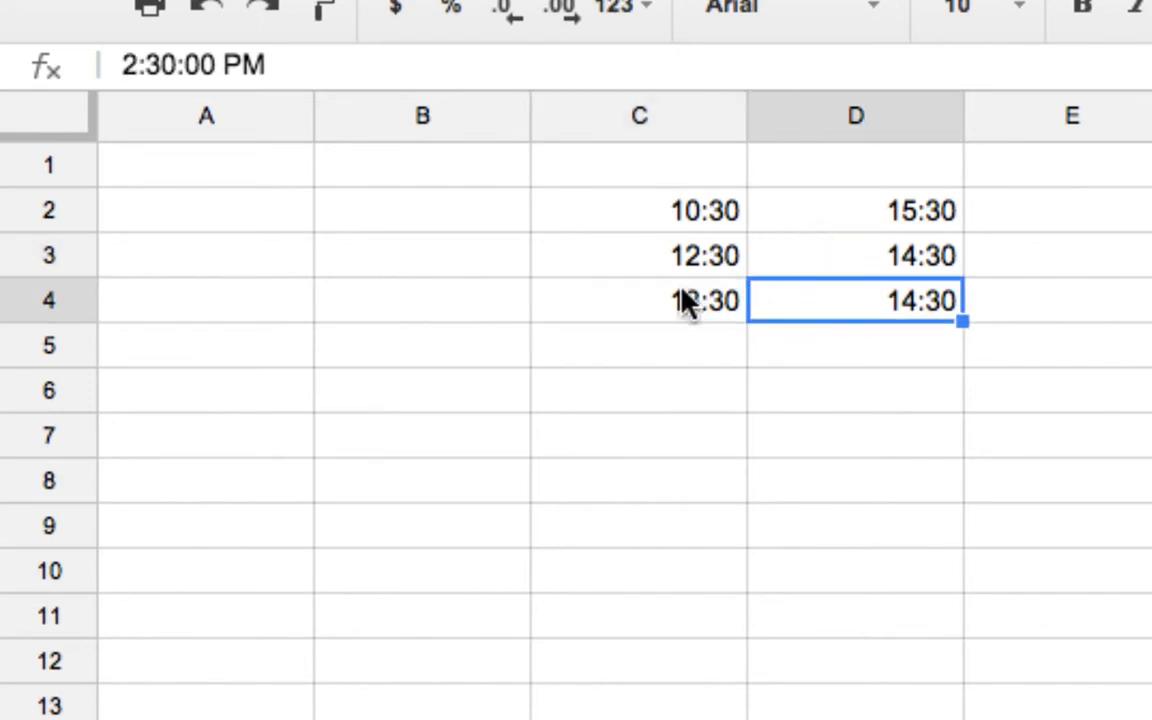
click(726, 312)
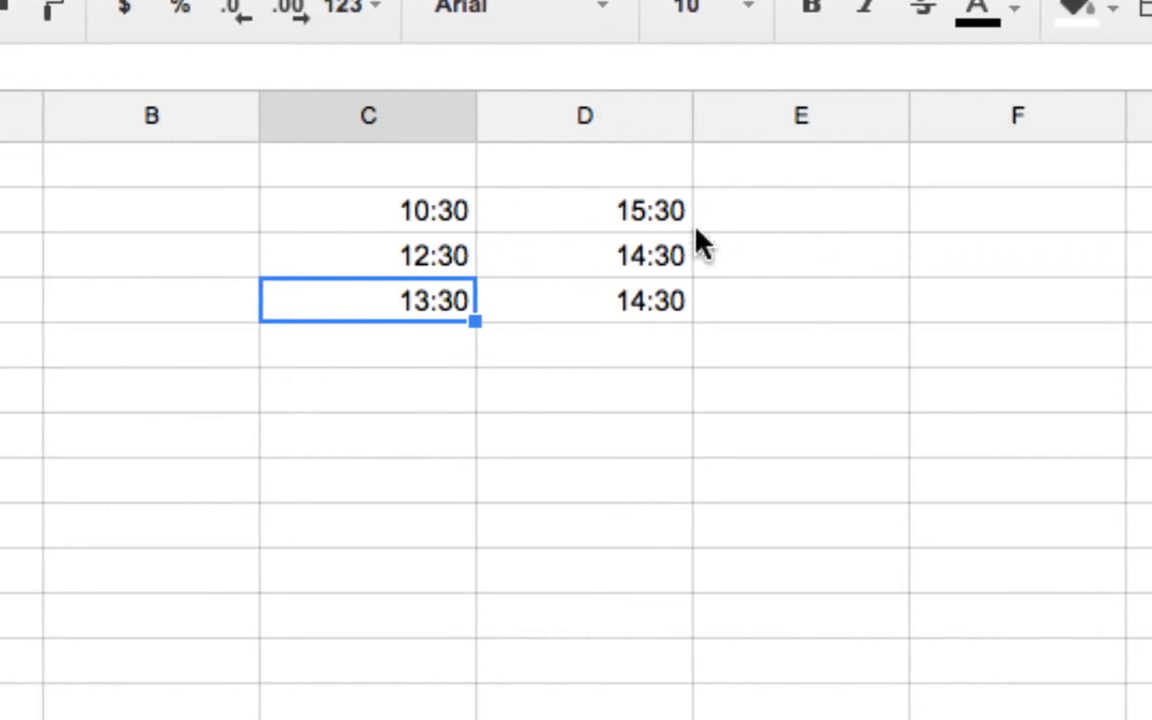
Calculate the duration in E2 with the formula =D2-C2 and copy it down to E4
click(764, 221)
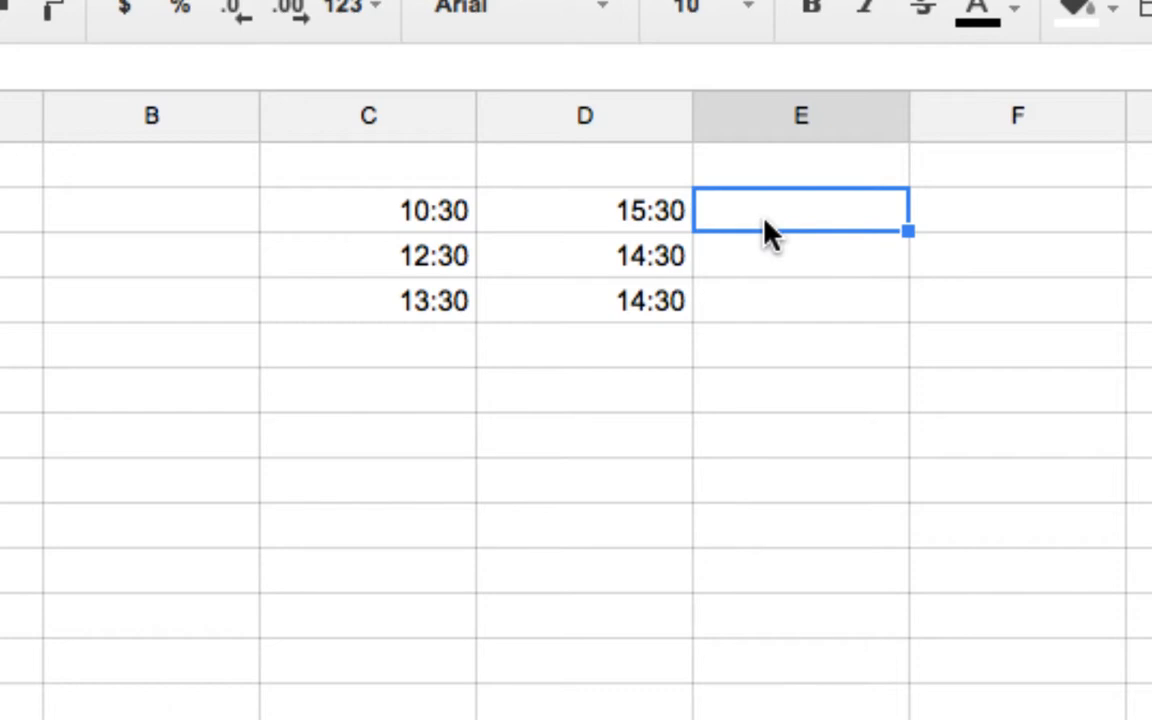
text(=)
click(560, 215)
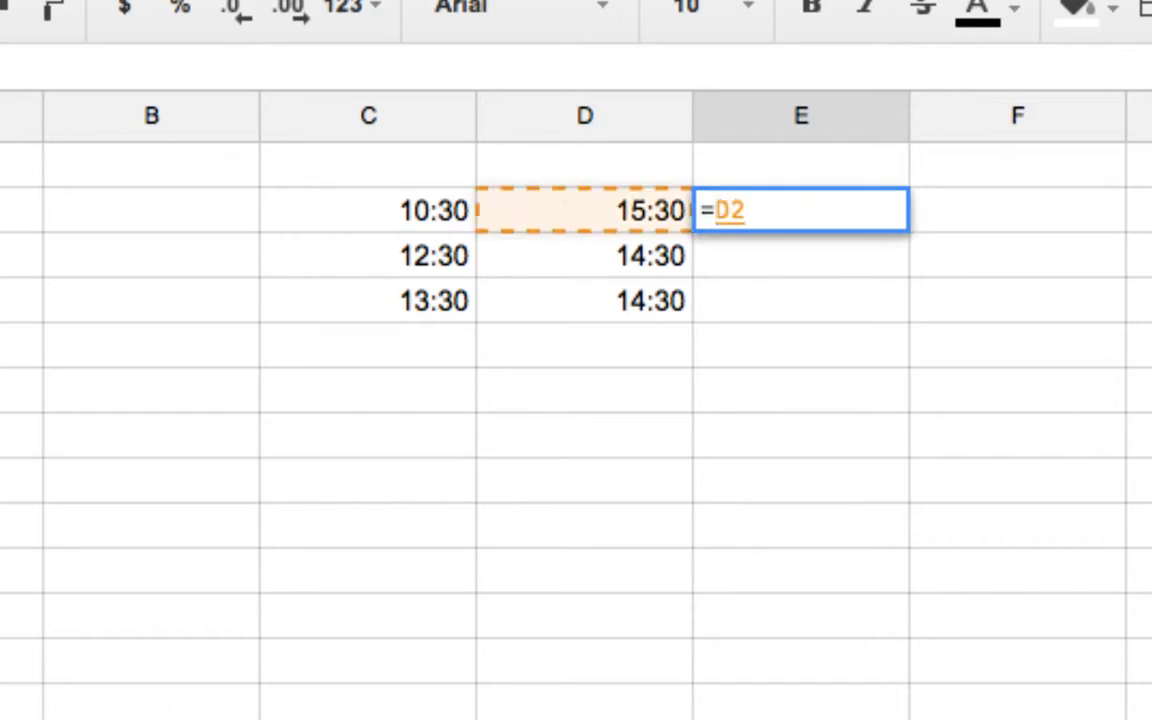
text(-)
click(350, 215)
key(Return)
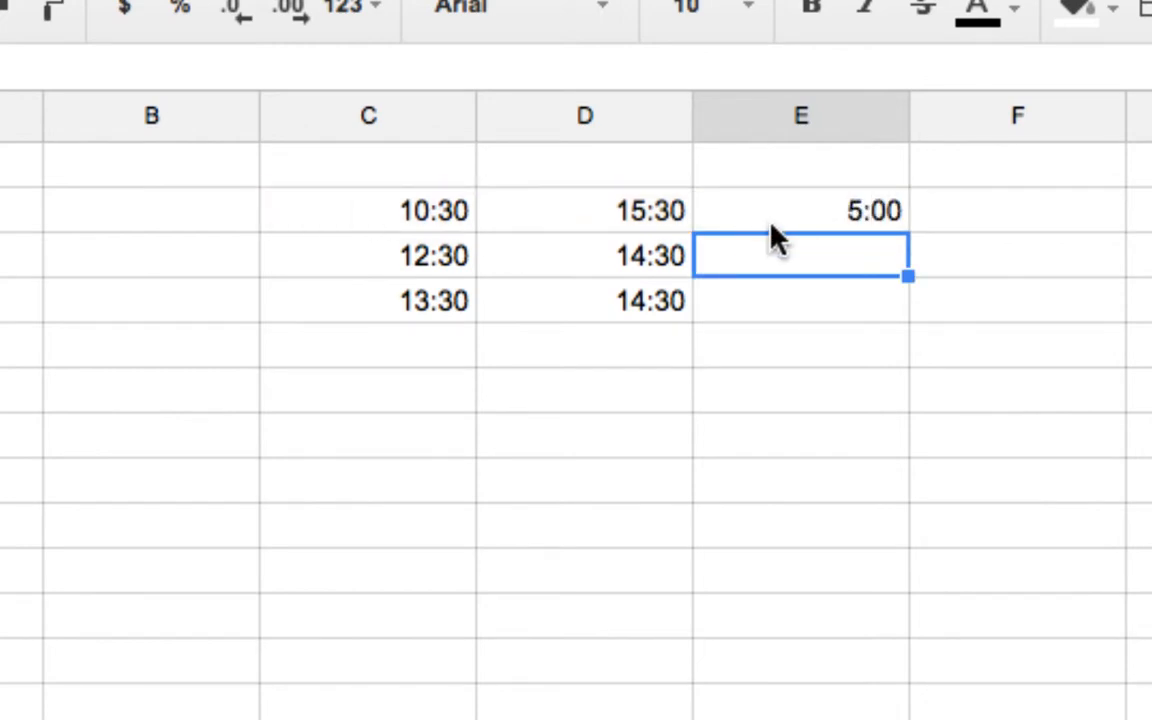
click(795, 224)
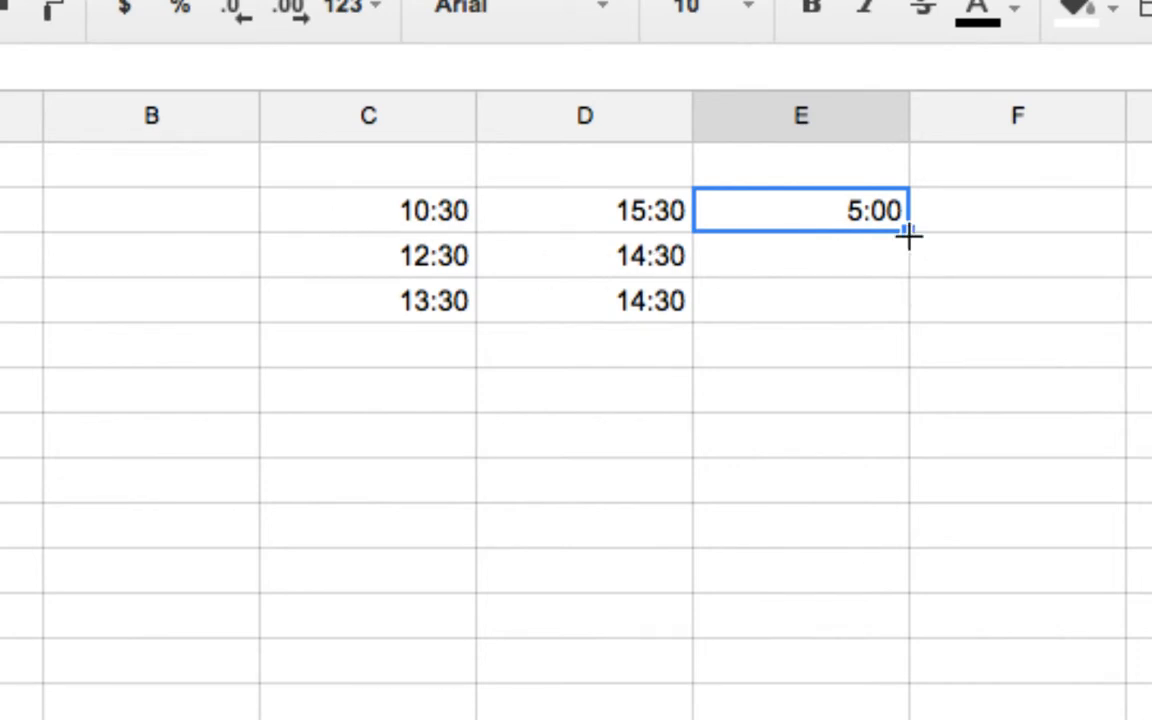
drag(912, 262, 902, 298)
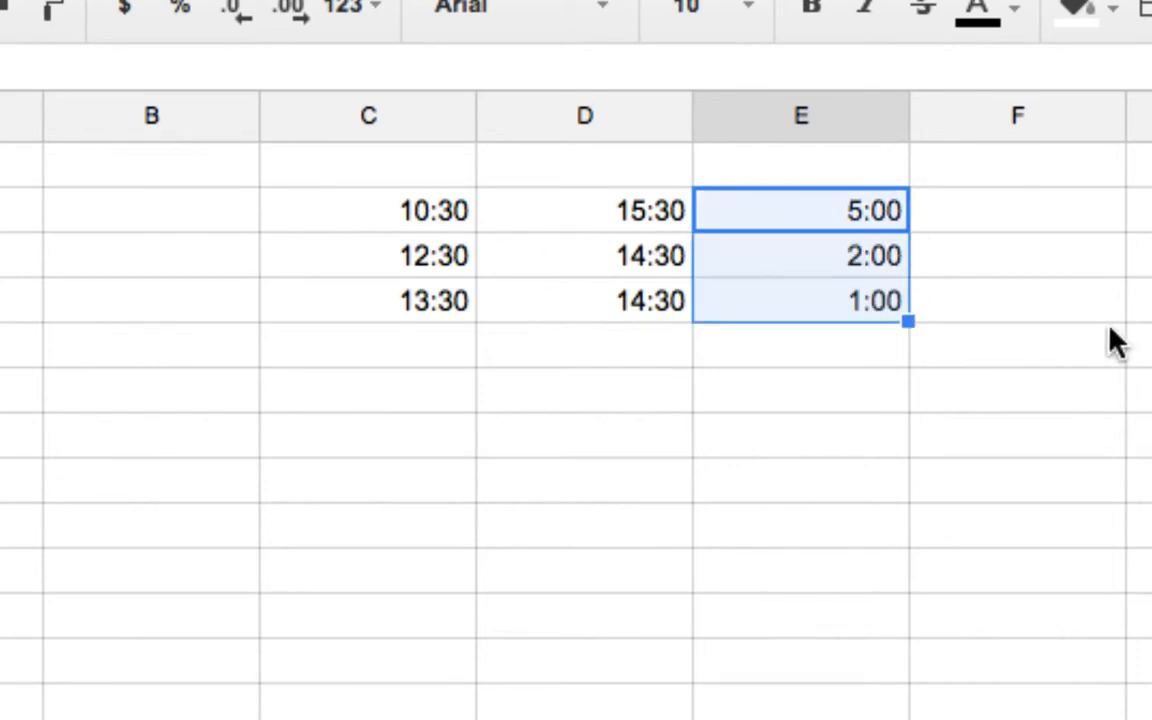
Check the start time, end time and calculated duration in rows 3 and 4
click(998, 301)
click(404, 257)
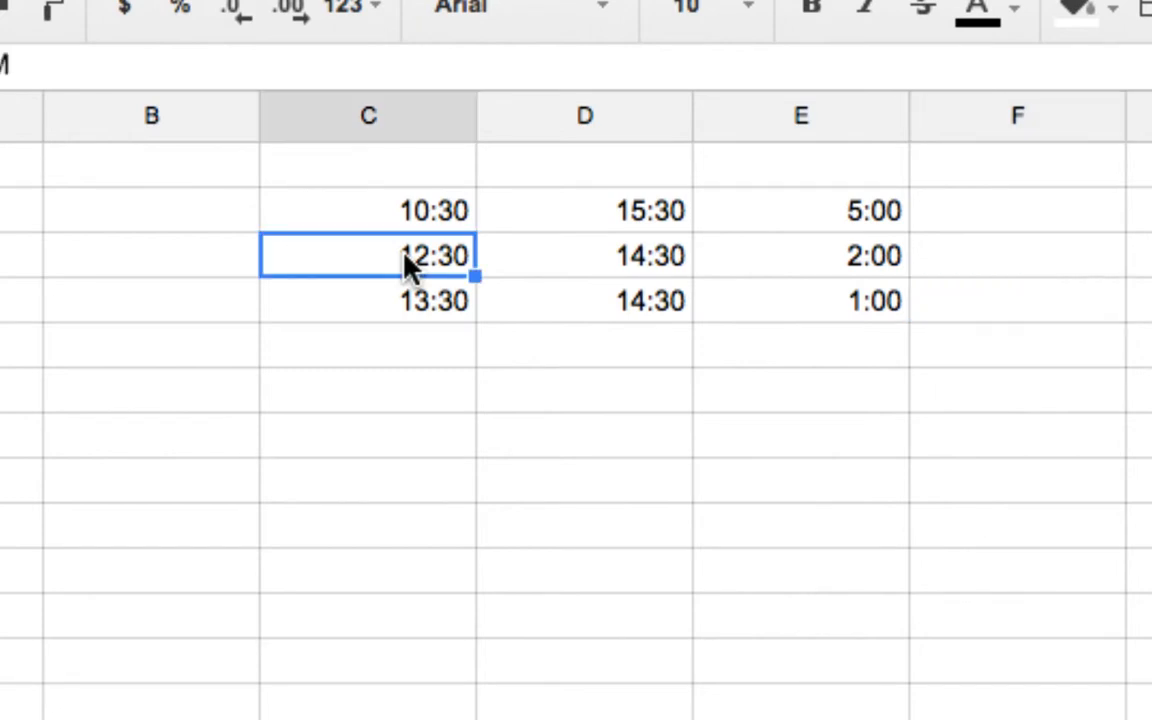
click(595, 256)
click(876, 263)
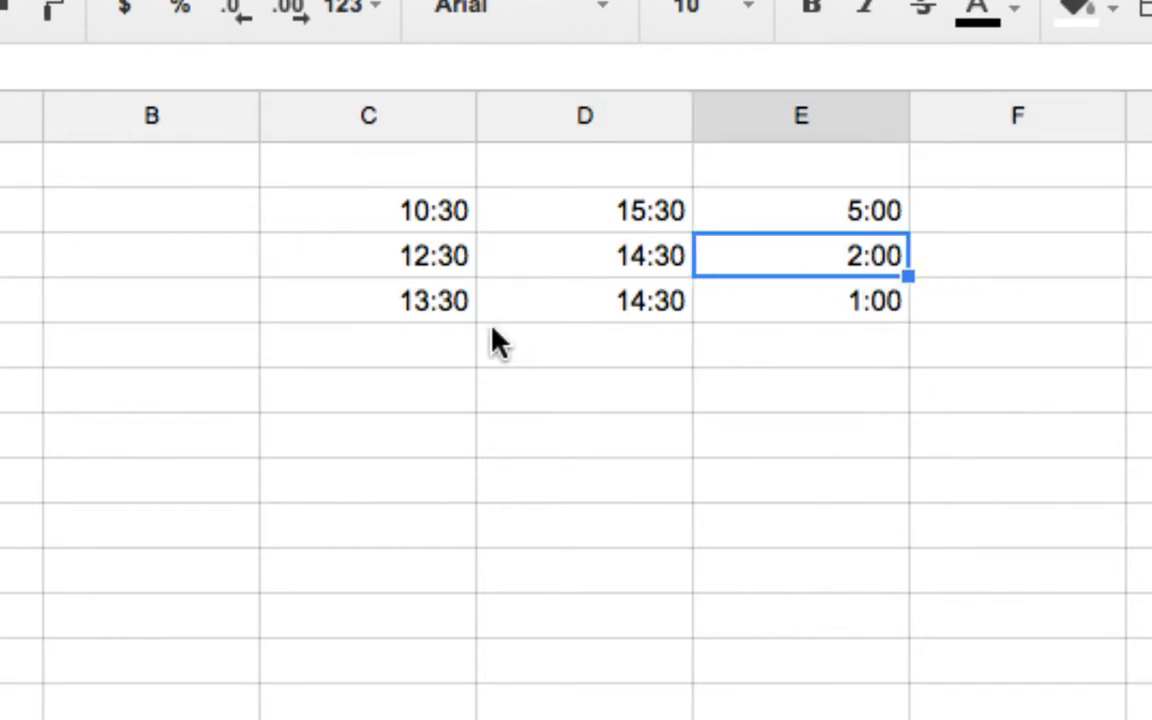
click(457, 318)
click(584, 305)
click(875, 305)
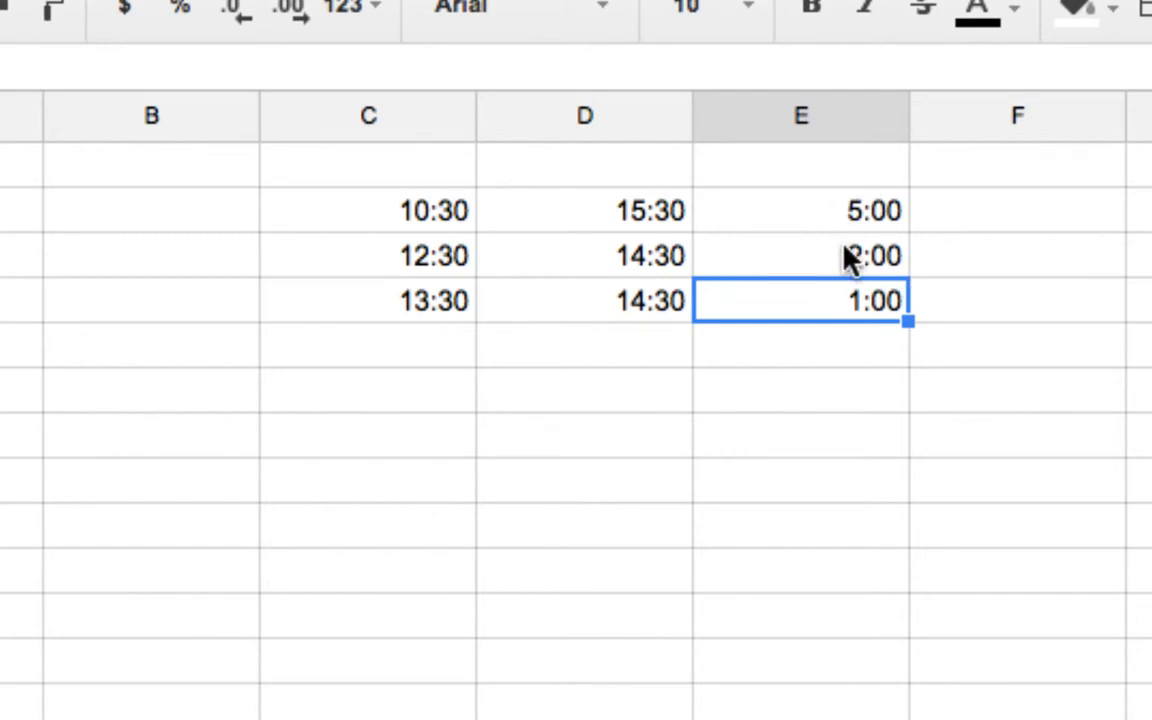
Start a conditional formatting rule for cell E2 that uses the Custom formula is condition
click(808, 213)
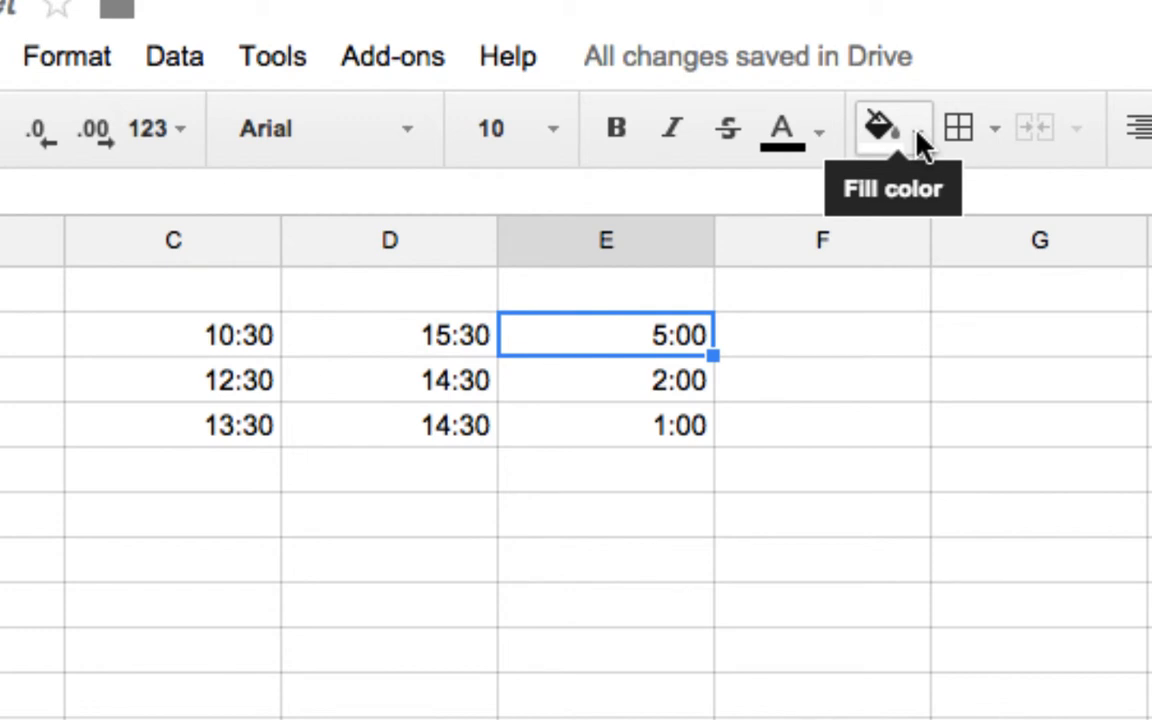
click(917, 132)
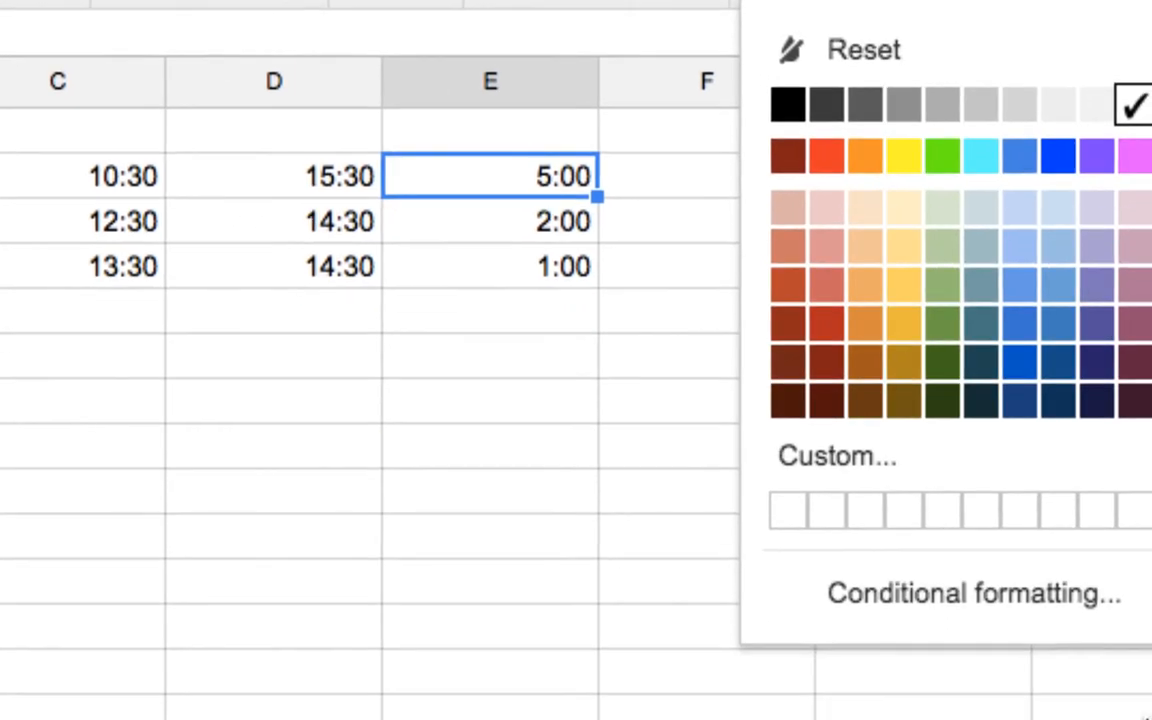
click(991, 583)
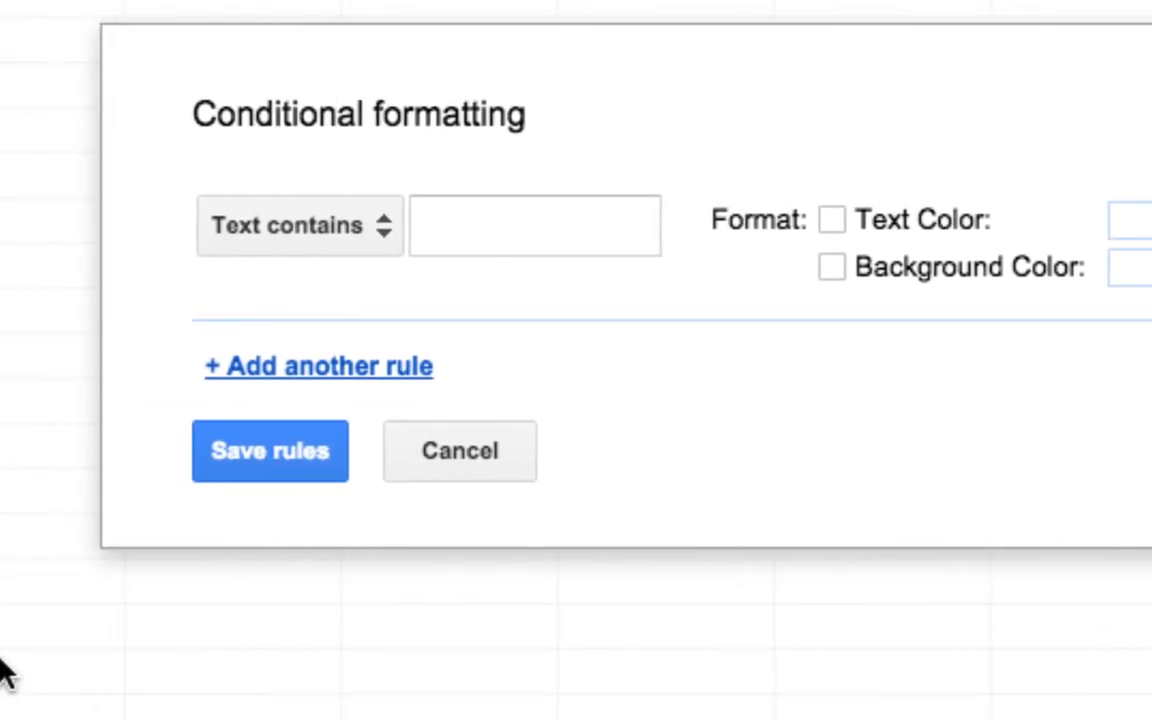
click(392, 224)
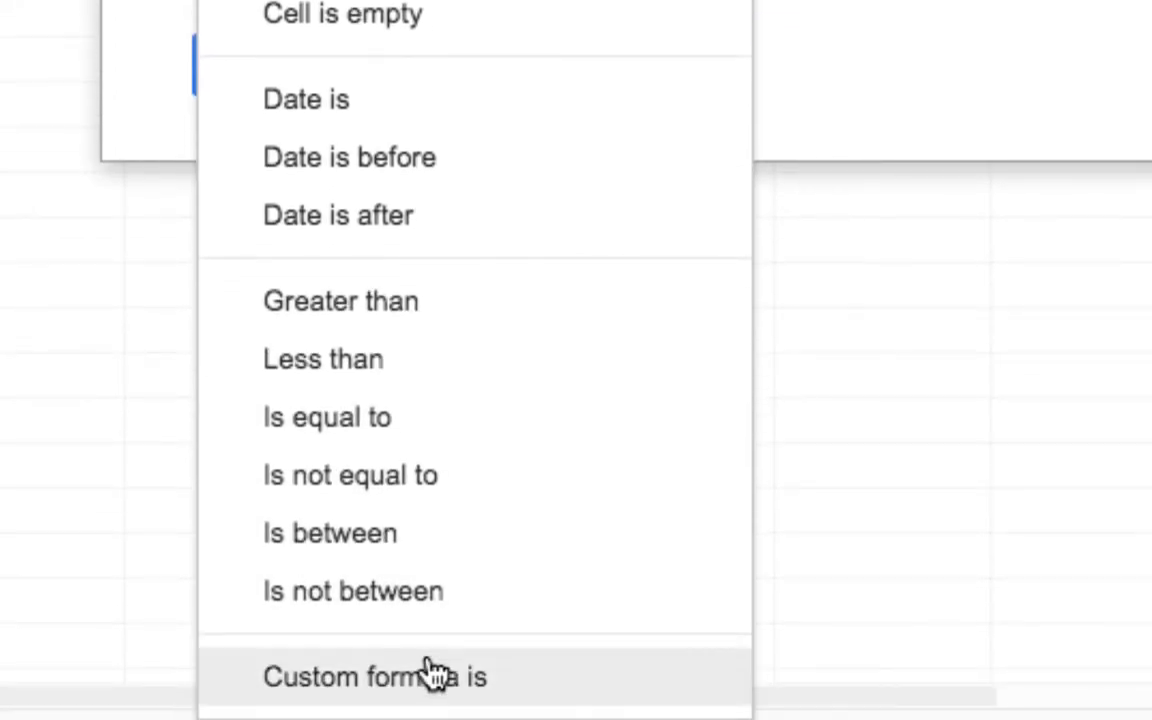
click(432, 703)
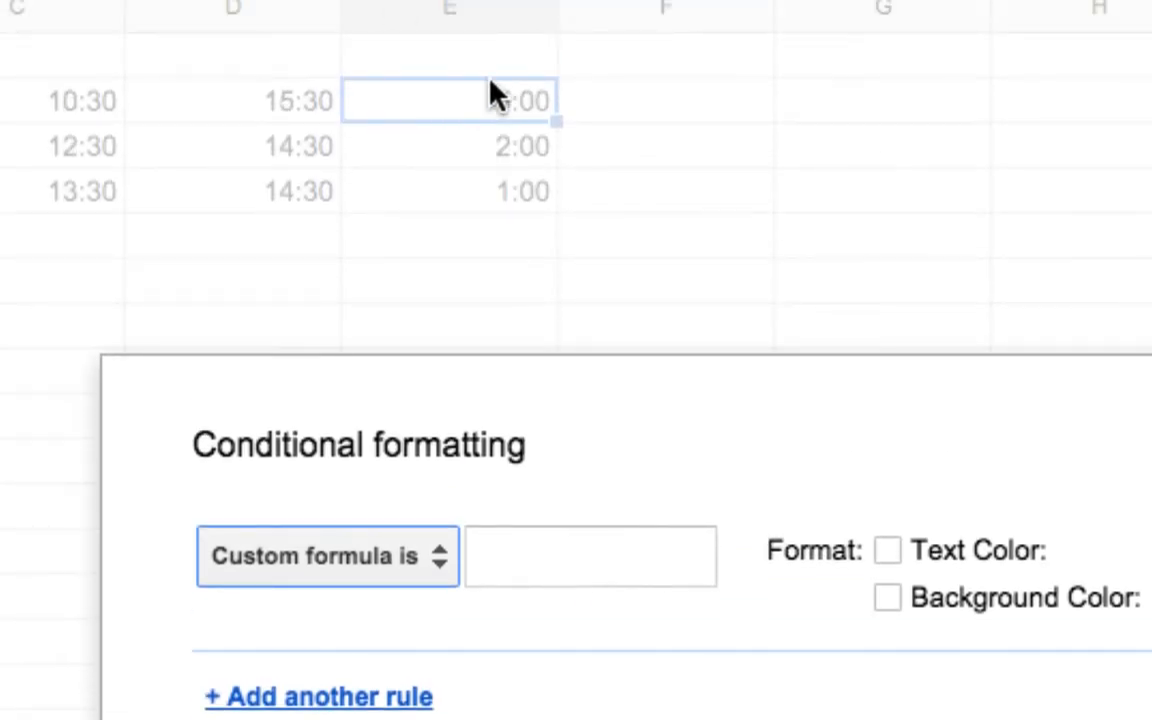
Enter =E2*24>2 as the rule's custom formula
click(534, 555)
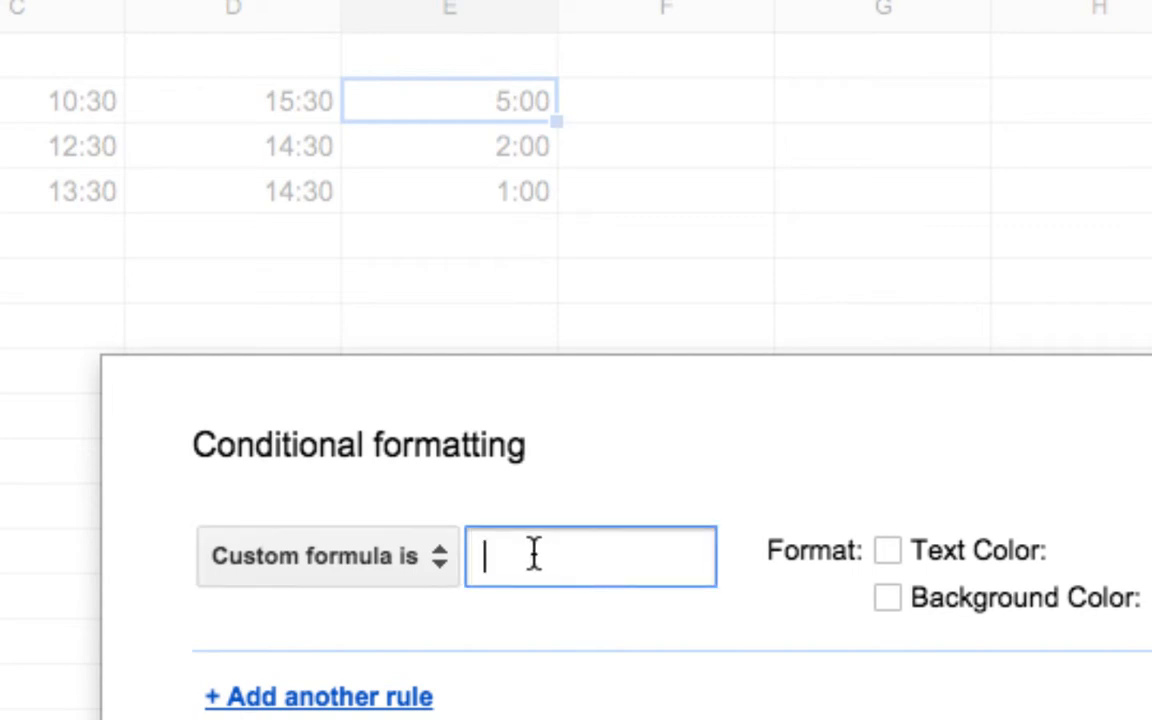
text(=e)
key(BackSpace)
text(E2*)
text(24)
text(>)
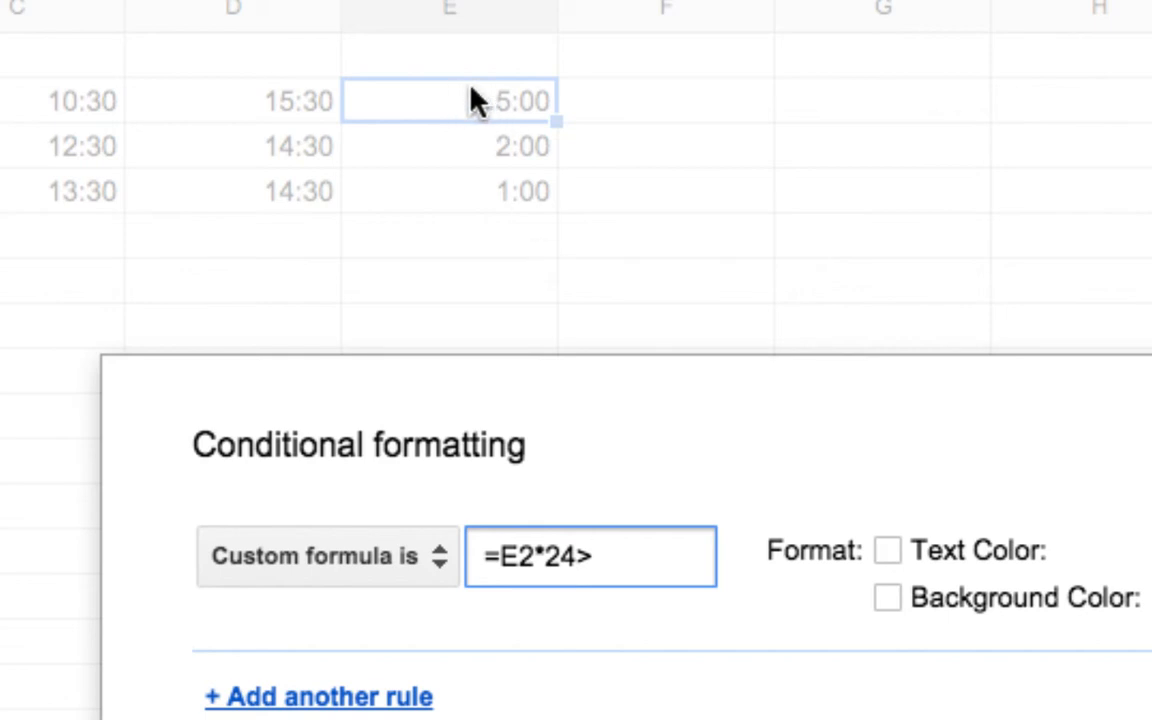
text(2)
Save the rule with a blue background color and copy E2 with its formatting down to E4
click(973, 598)
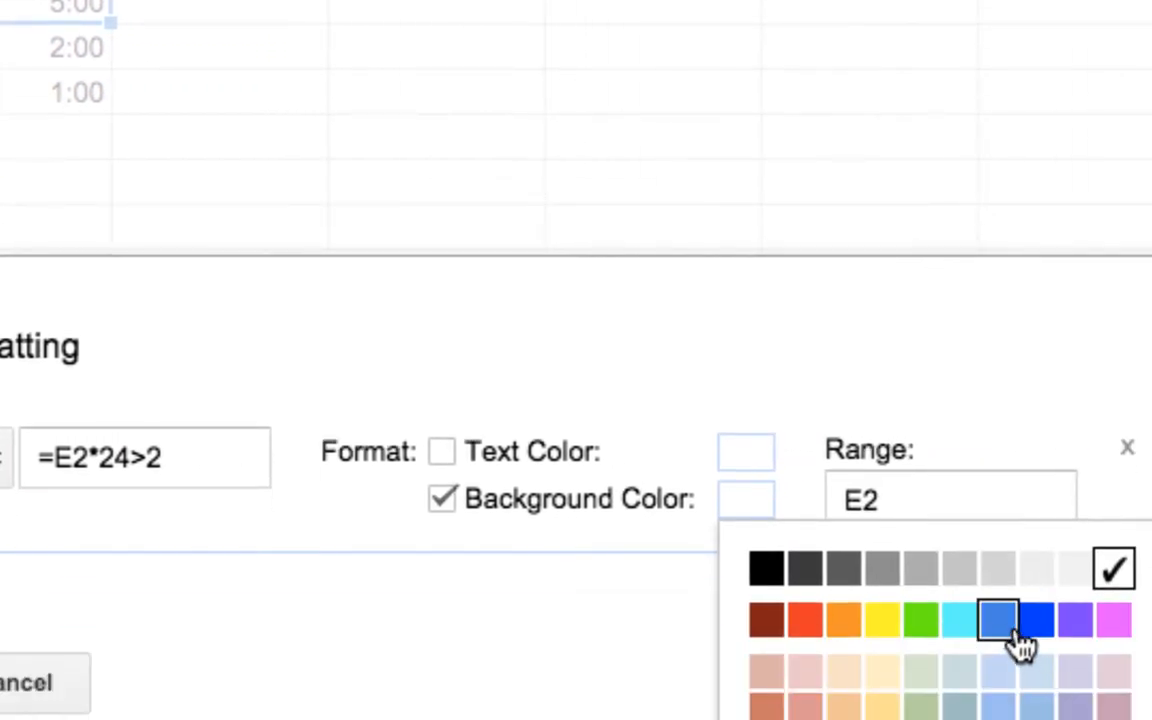
click(1000, 713)
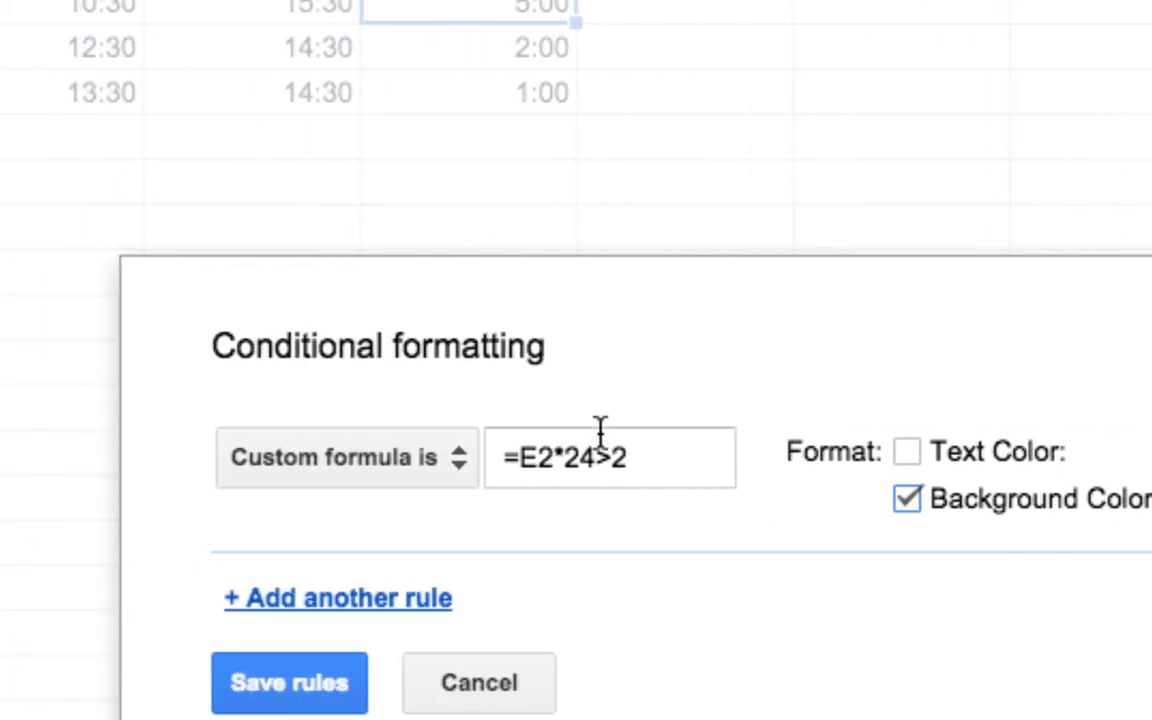
click(297, 684)
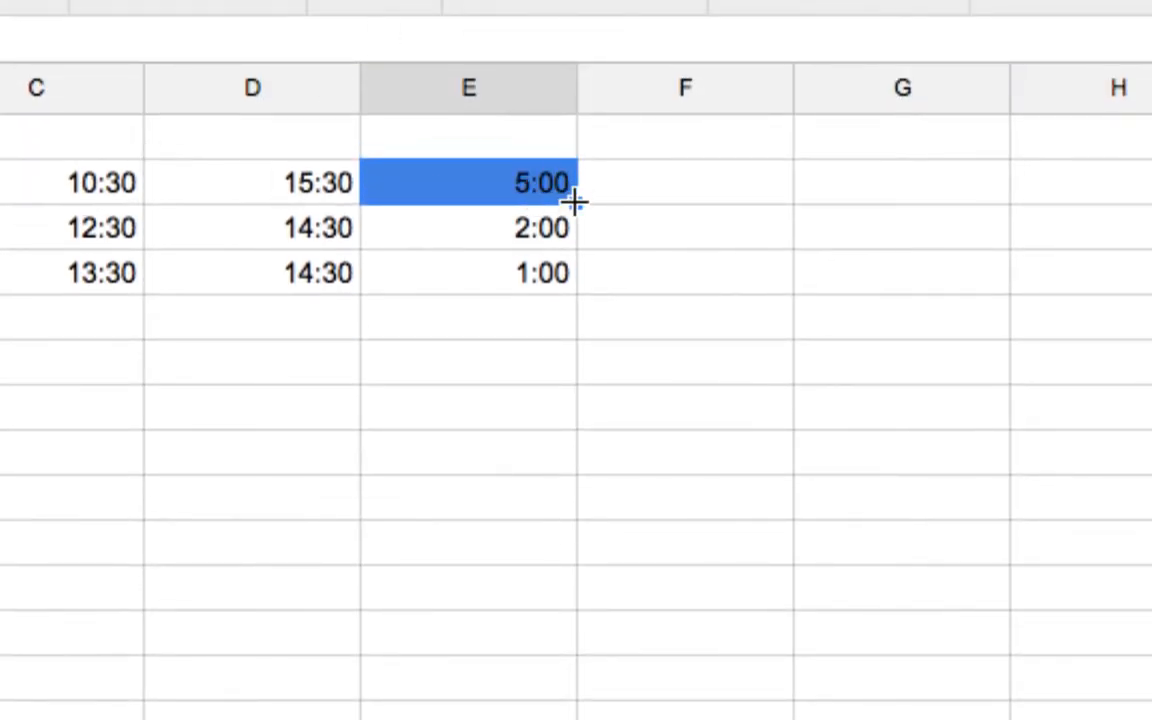
drag(575, 202, 560, 262)
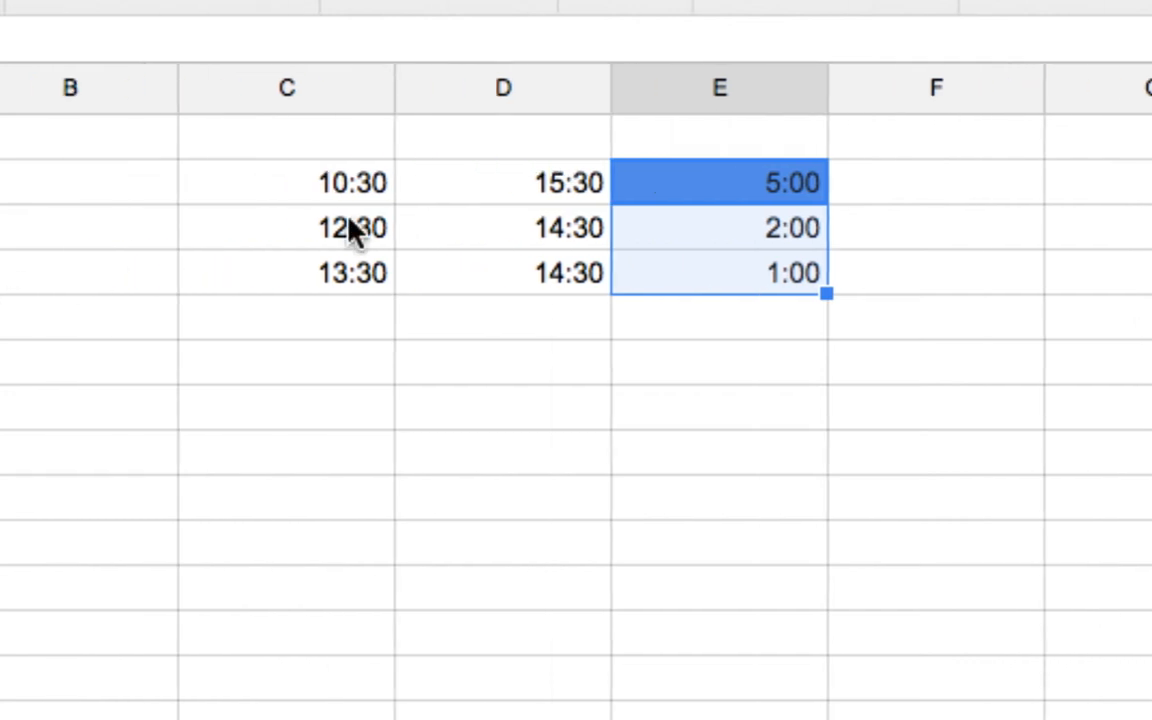
Change the start time in C3 to 9:30
click(332, 230)
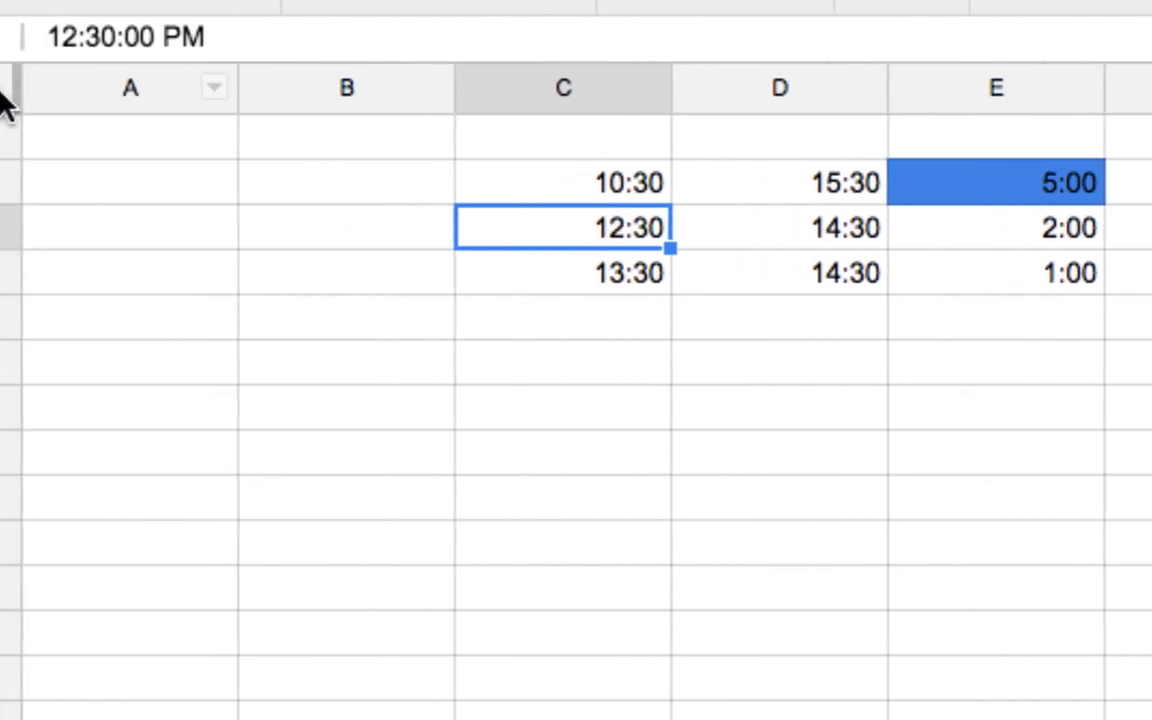
click(229, 33)
key(BackSpace)
key(BackSpace)
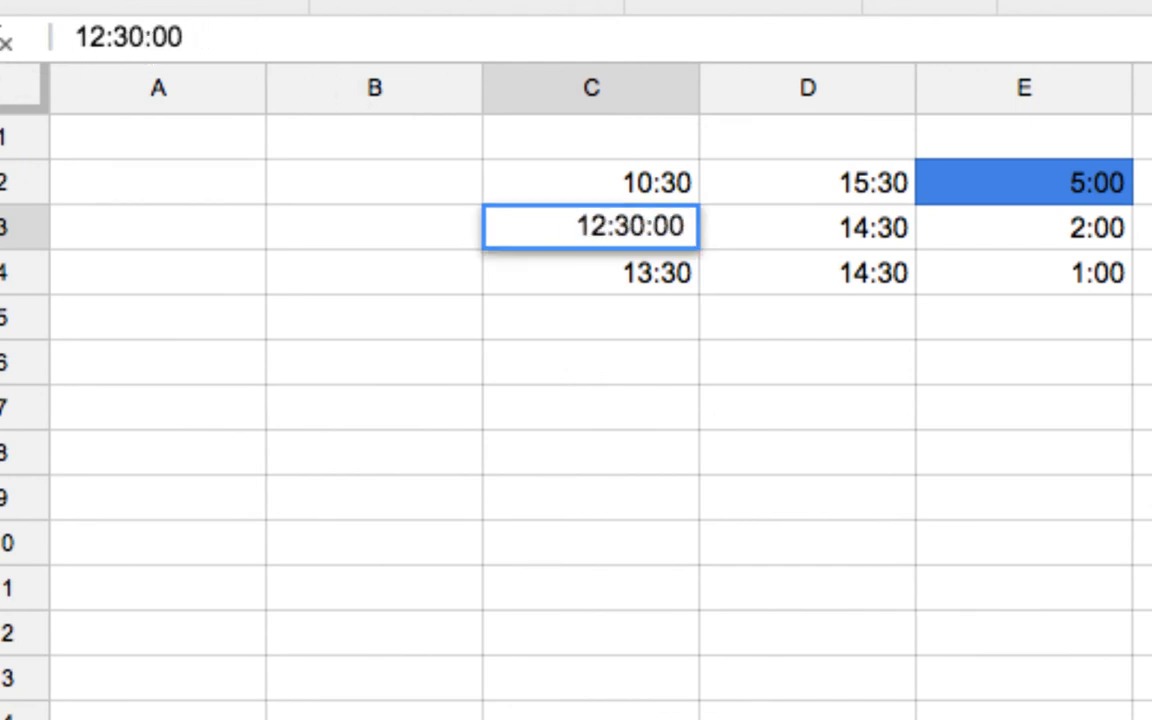
key(BackSpace)
key(BackSpace)
key(BackSpace)
key(BackSpace)
key(Left)
key(Left)
key(Left)
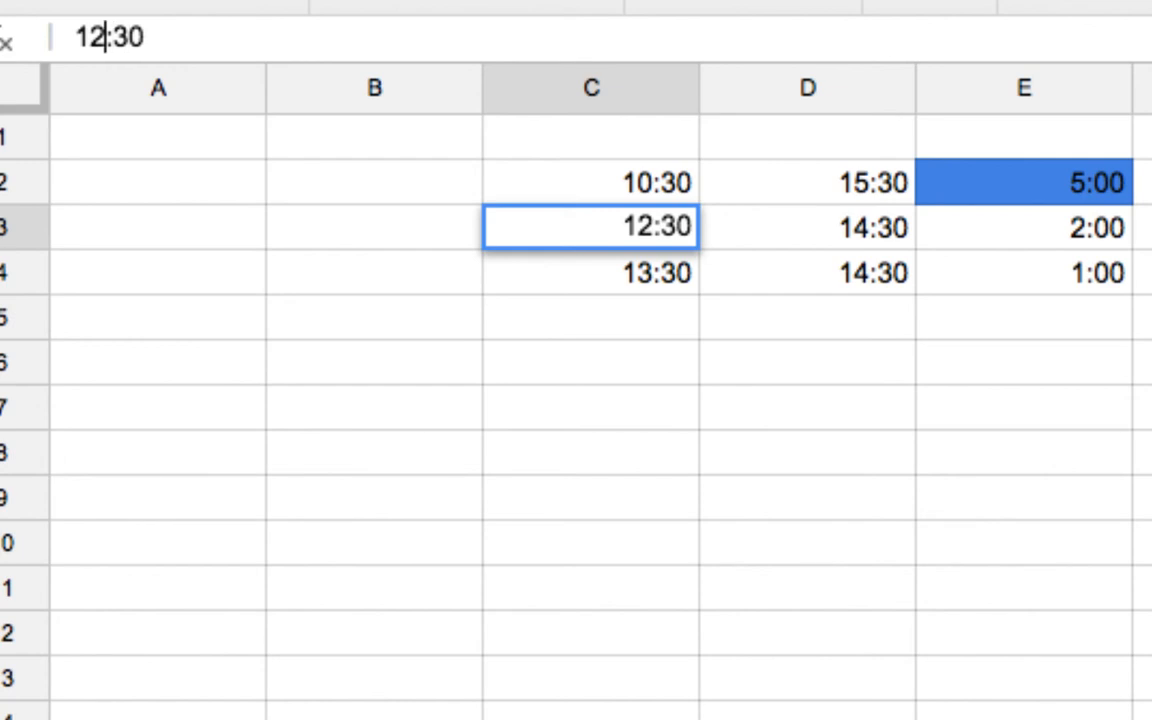
key(Left)
key(Right)
key(BackSpace)
key(BackSpace)
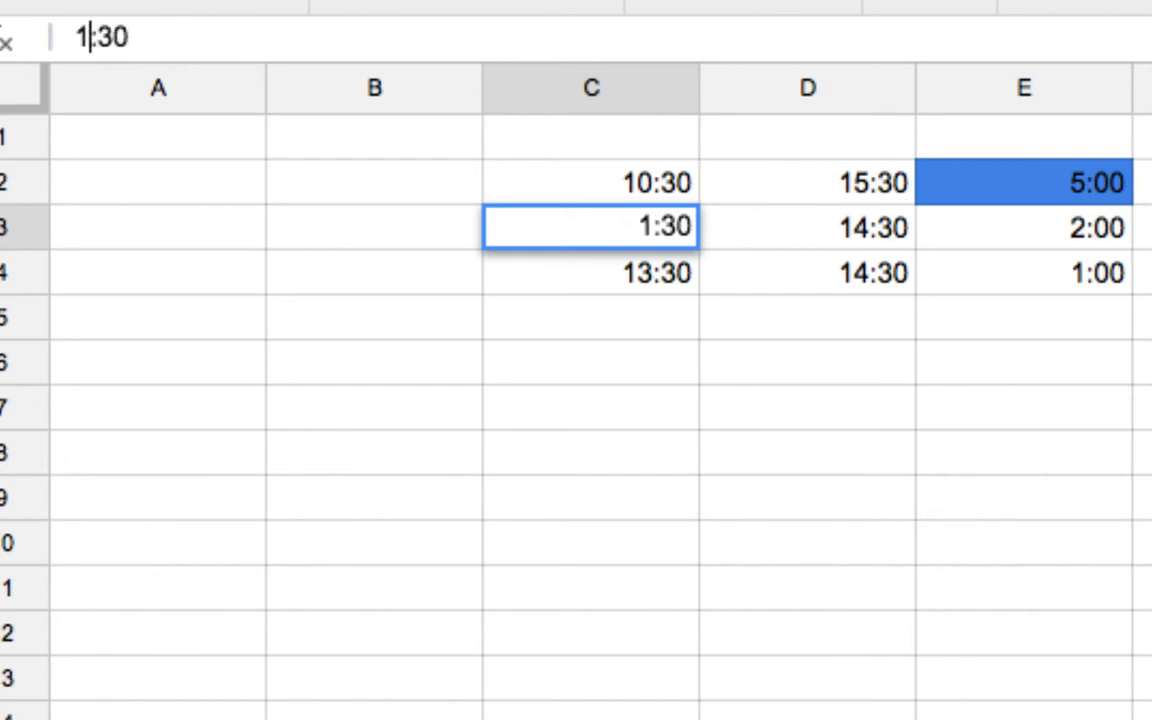
text(9)
key(Return)
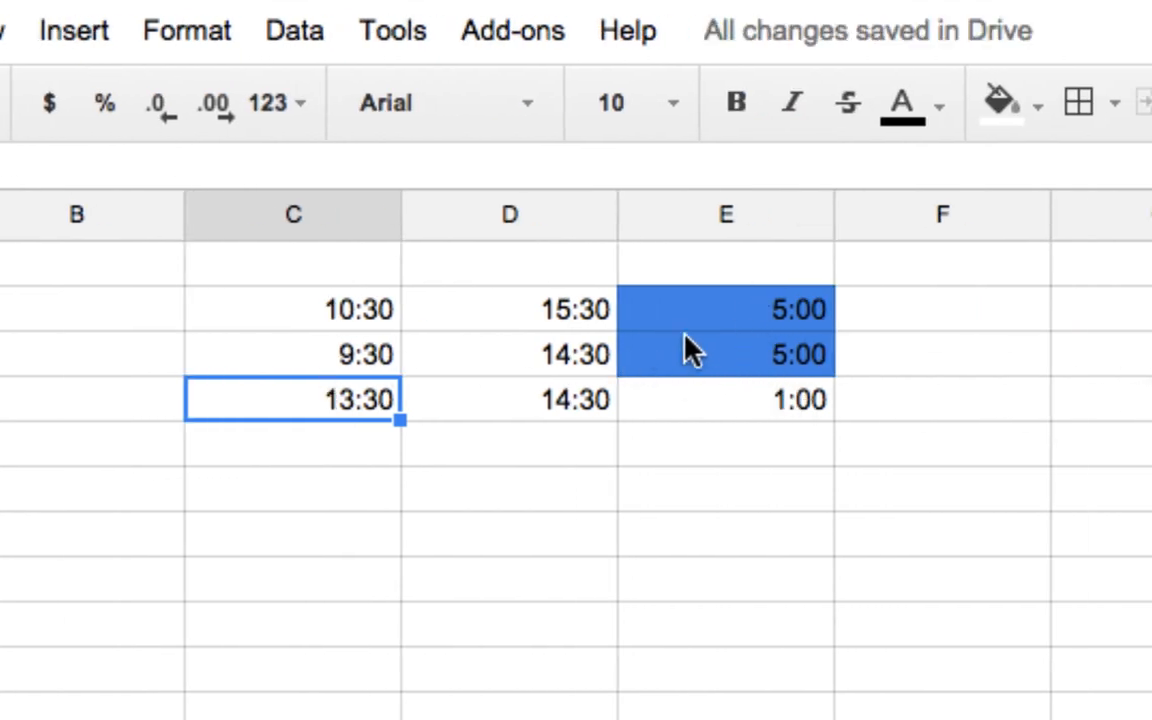
Review the *24 part of the custom formula in the conditional formatting rule for E2:E3, and close the rules
drag(690, 312, 694, 355)
click(1035, 100)
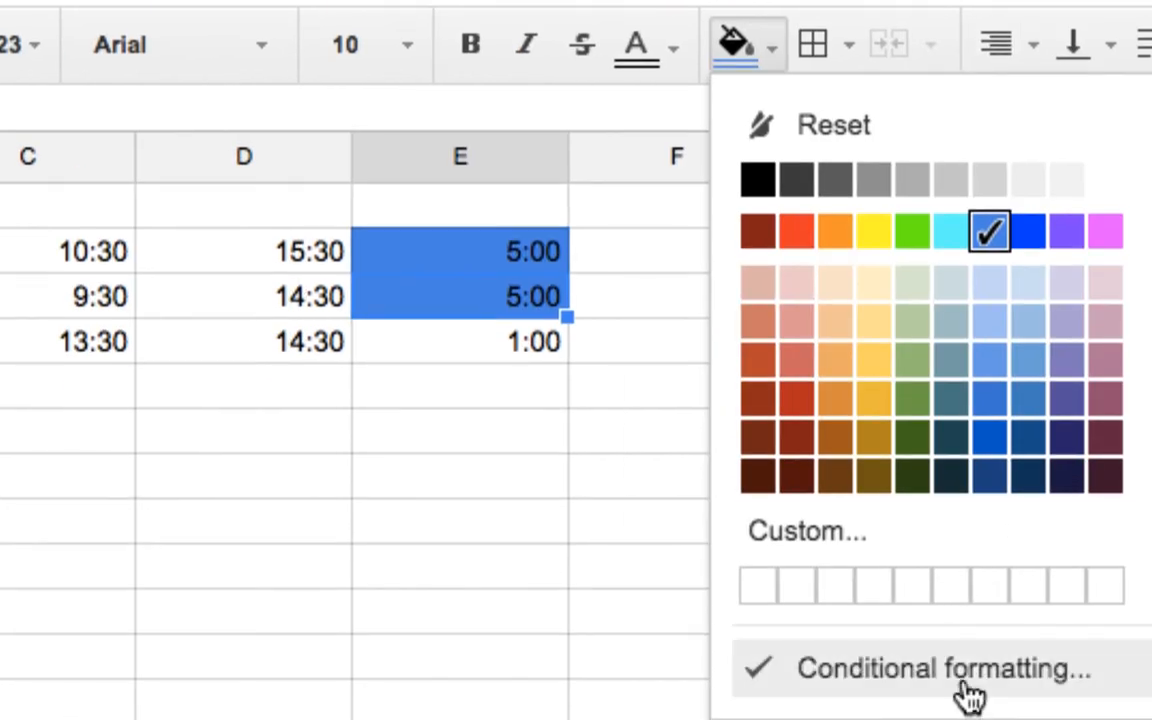
click(968, 697)
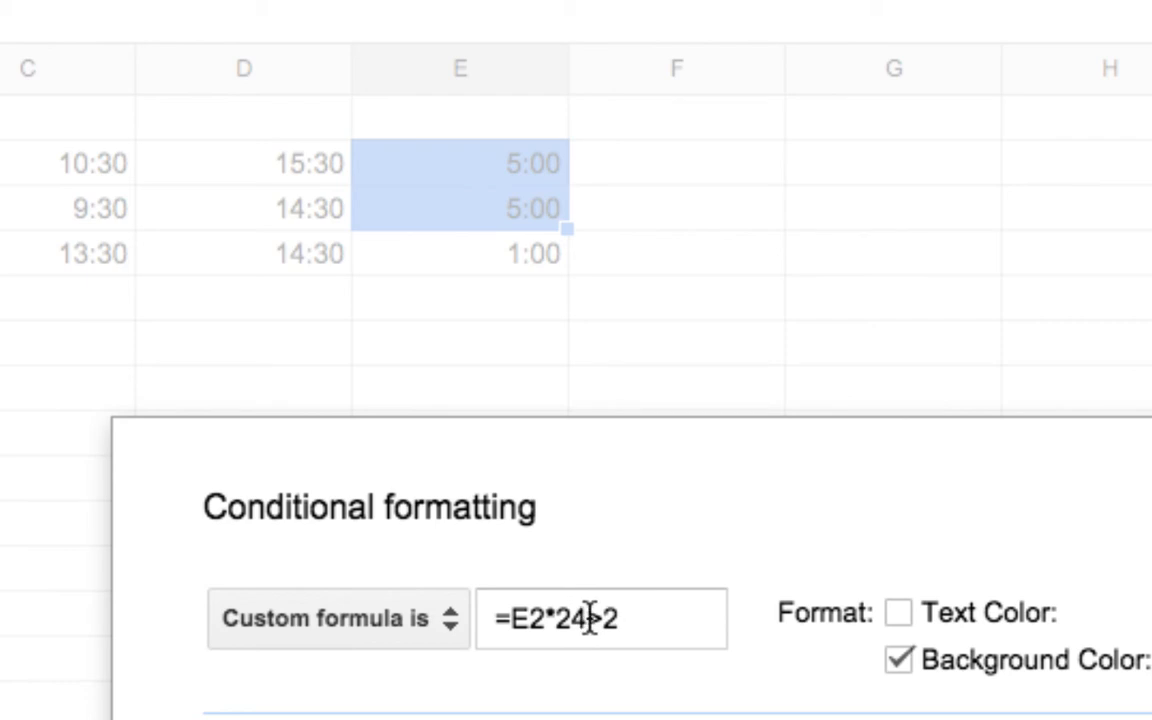
drag(589, 618, 547, 618)
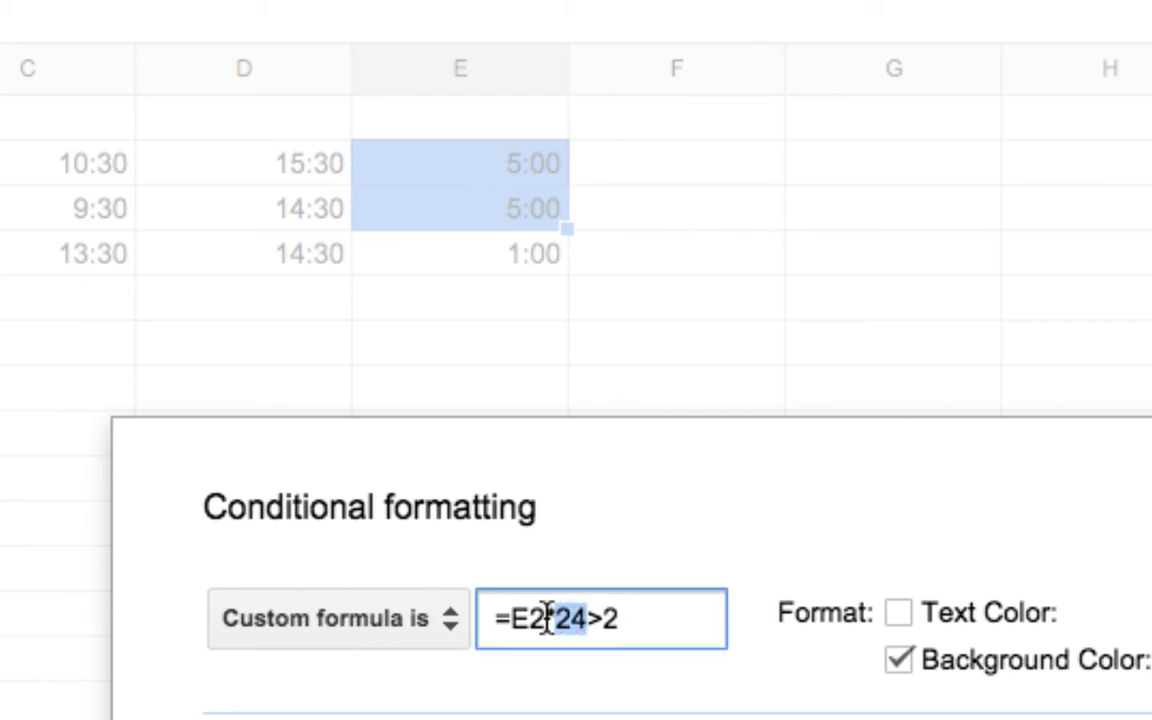
click(555, 621)
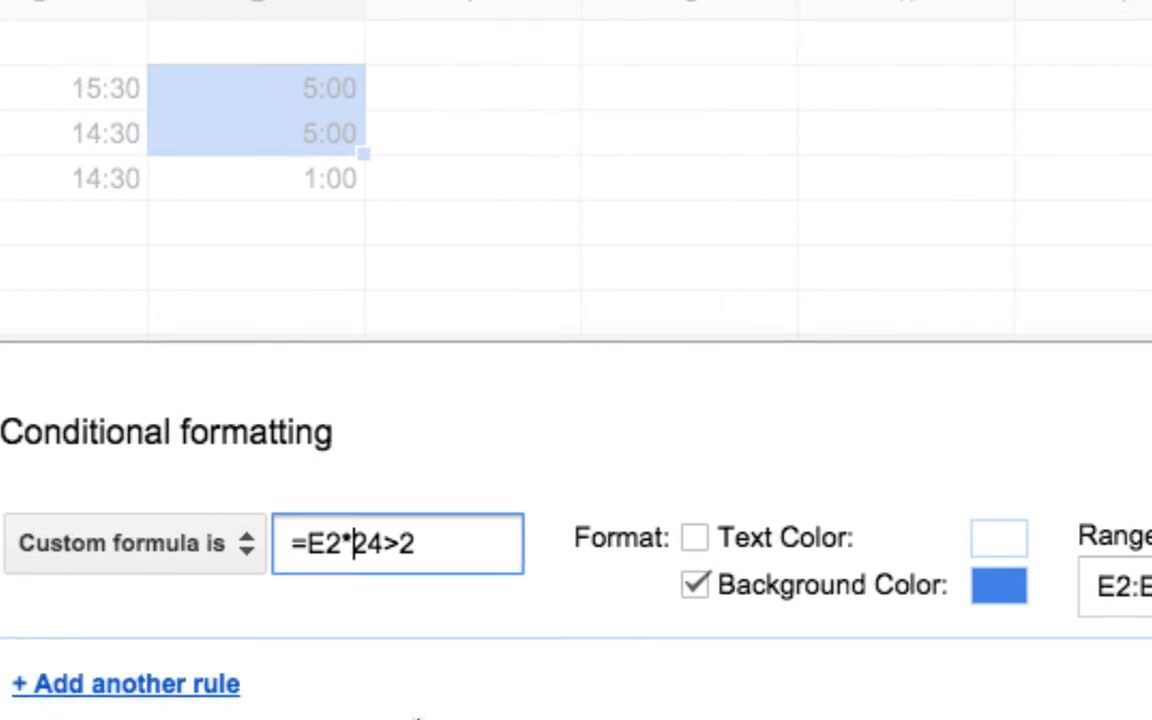
click(207, 553)
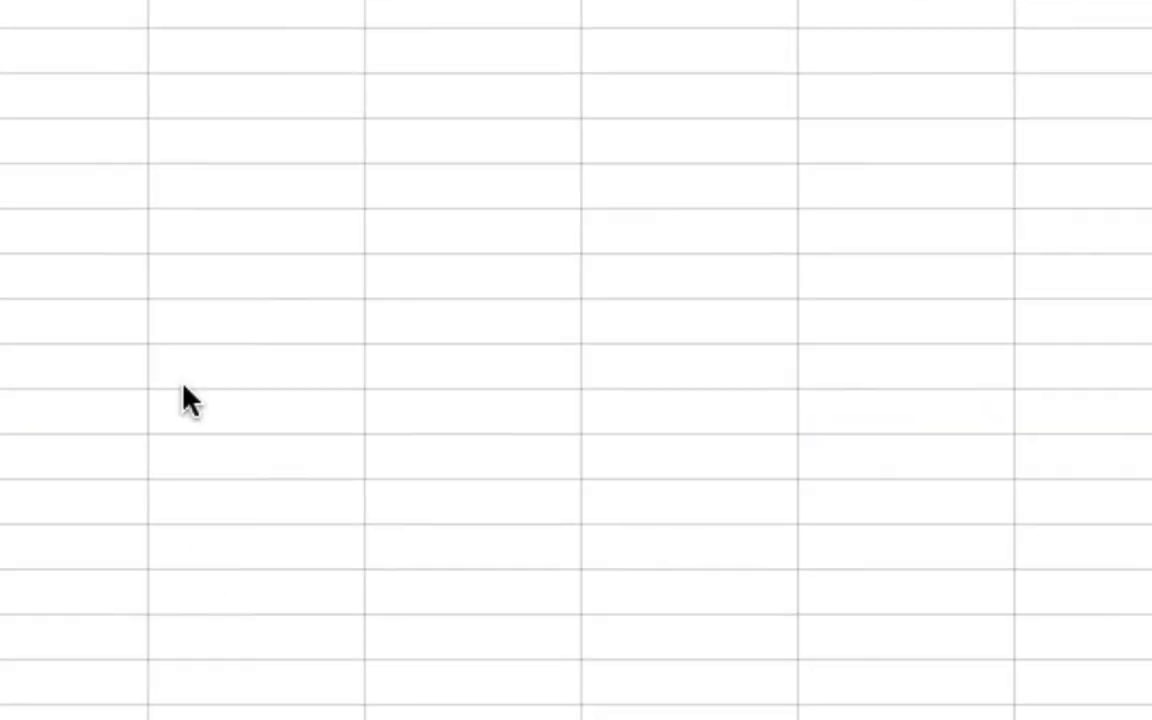